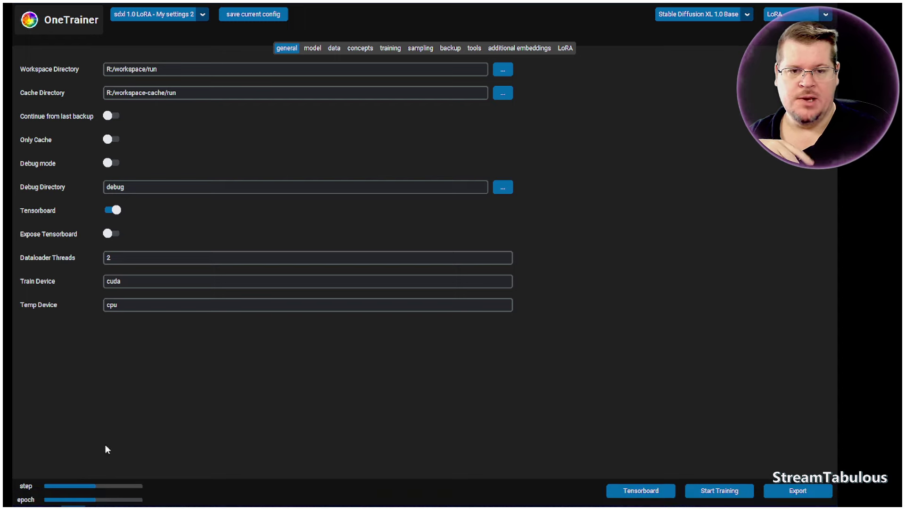
Examine the preset files in OneTrainer's training_presets folder in File Explorer and the matching list of presets in OneTrainer
{"action": "mouse_move", "coordinate": [49, 501]}
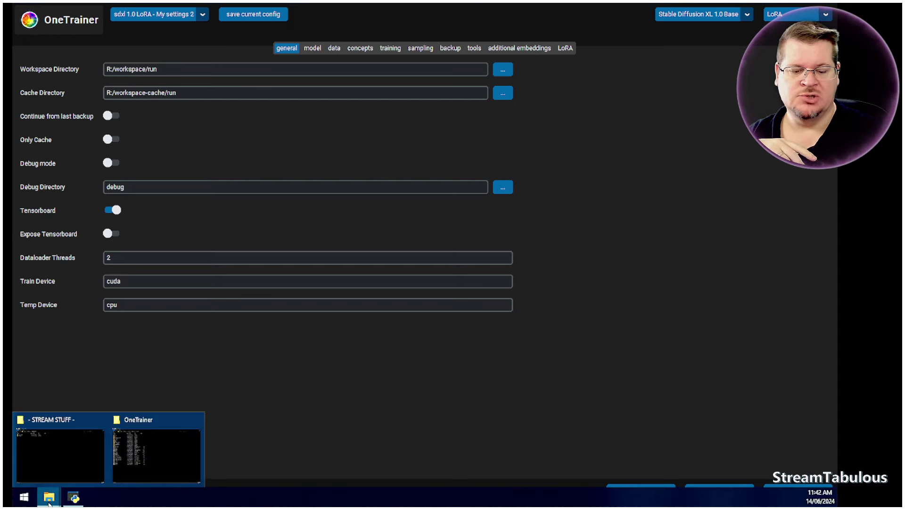
{"action": "left_click", "coordinate": [176, 468]}
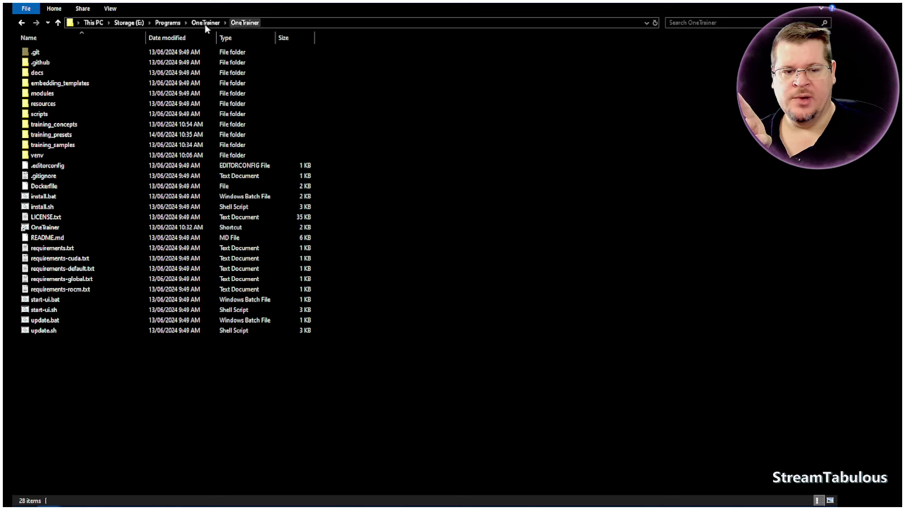
{"action": "double_click", "coordinate": [50, 137]}
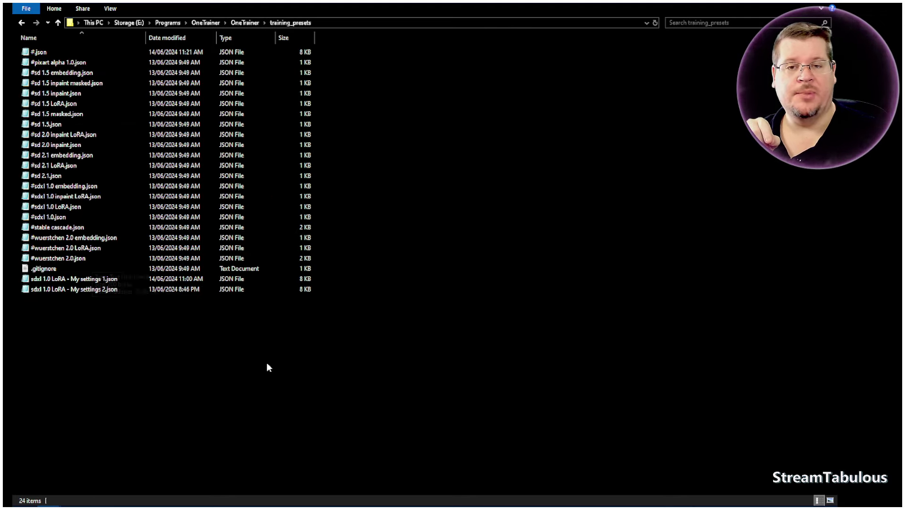
{"action": "left_click", "coordinate": [832, 2]}
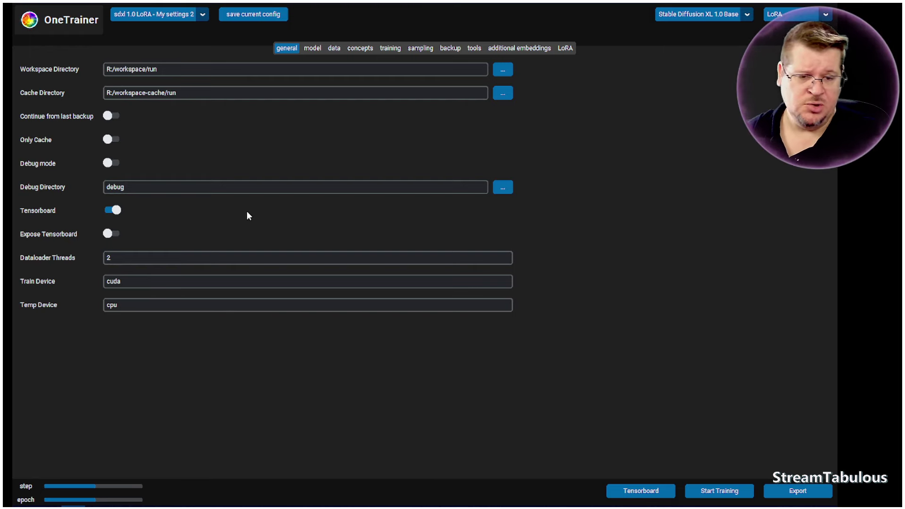
{"action": "left_click", "coordinate": [203, 14]}
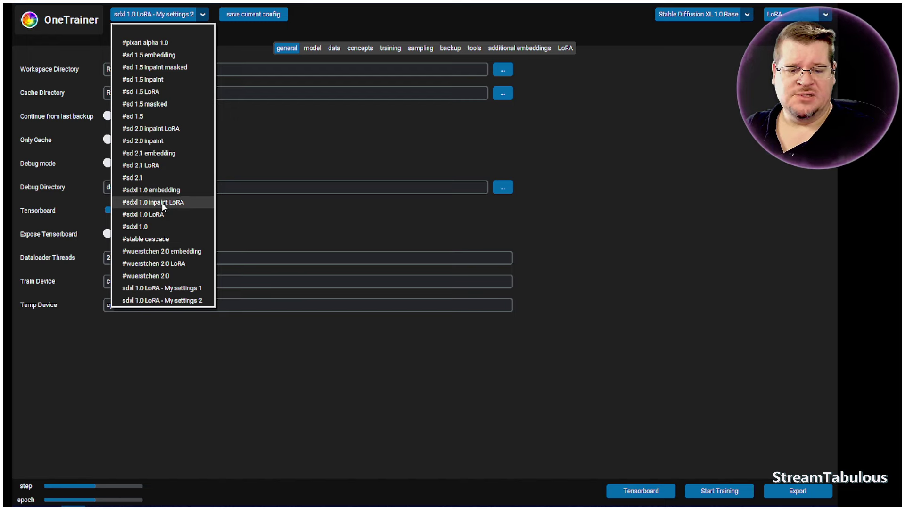
{"action": "left_click", "coordinate": [681, 230]}
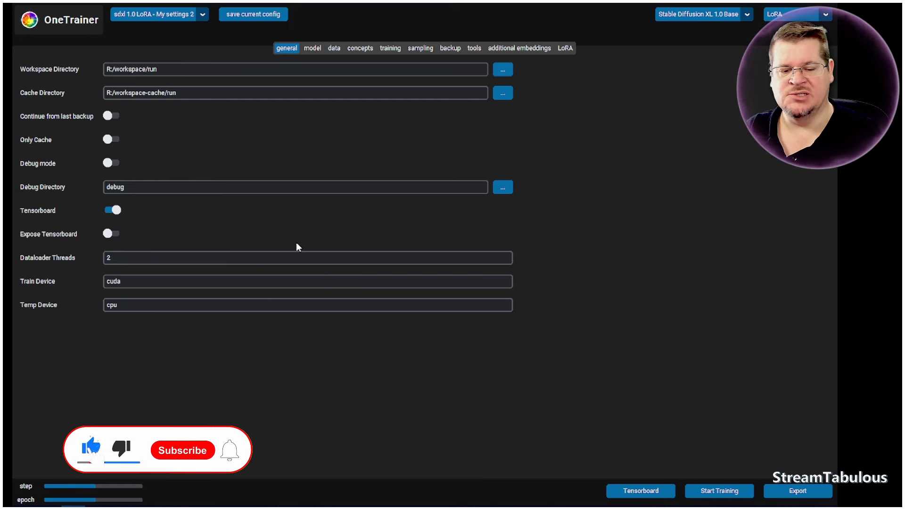
Check the model and data settings, and load the "Me" concept configuration
{"action": "left_click", "coordinate": [314, 49]}
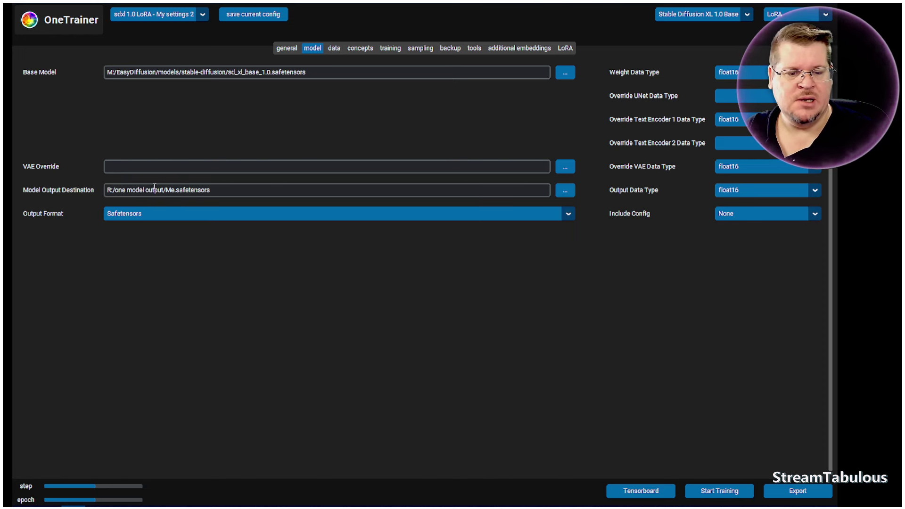
{"action": "left_click", "coordinate": [336, 49]}
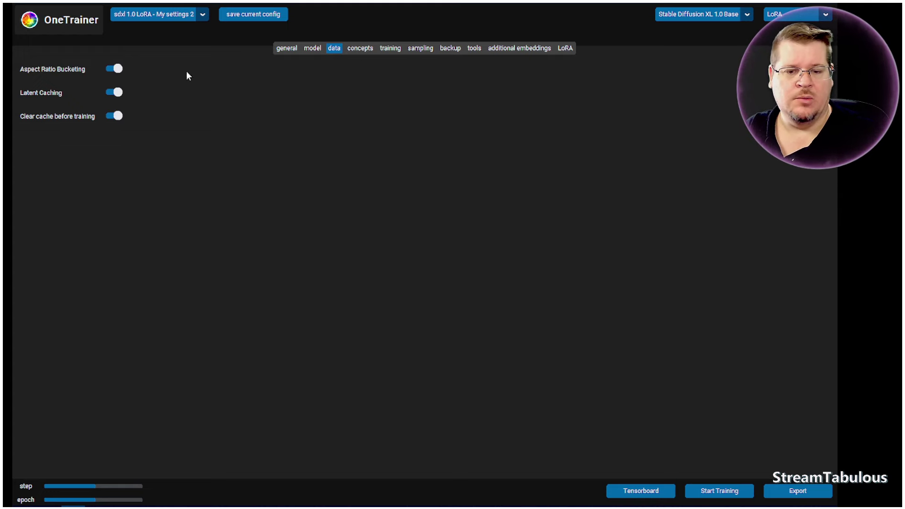
{"action": "left_click", "coordinate": [357, 49]}
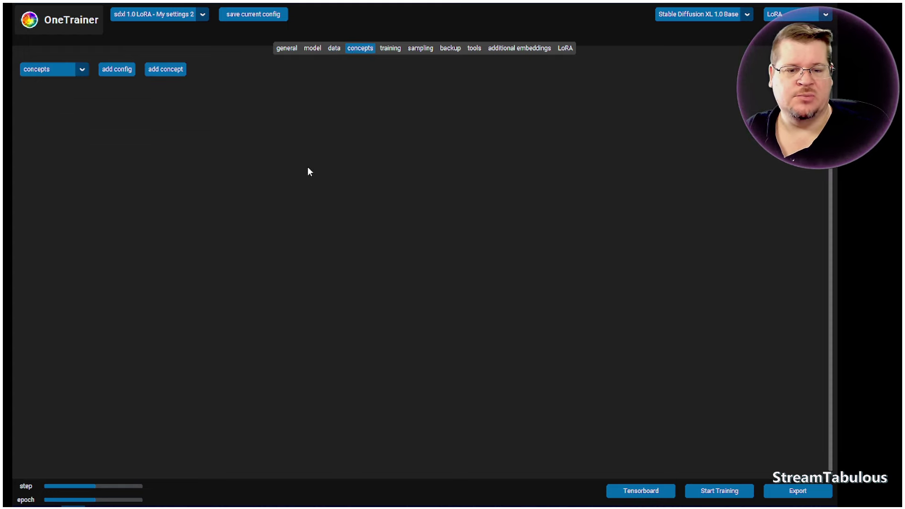
{"action": "left_click", "coordinate": [82, 69]}
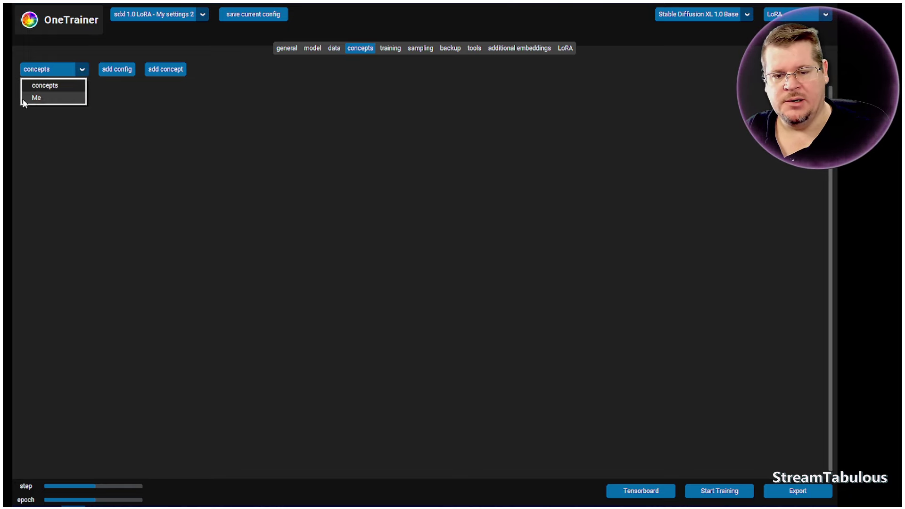
{"action": "left_click", "coordinate": [37, 98]}
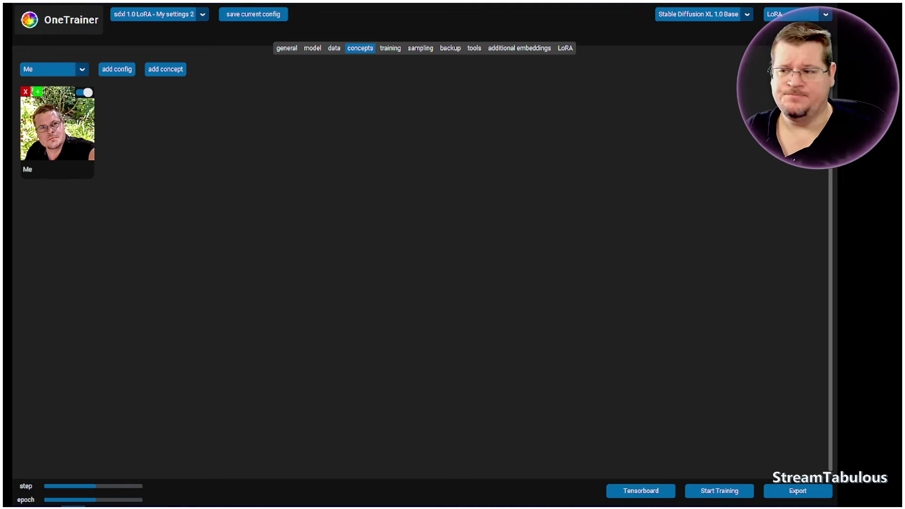
Review the Me concept's general and image augmentation settings, browse its preview images in both directions, and close the concept
{"action": "left_click_drag", "start_coordinate": [11, 163], "coordinate": [371, 79]}
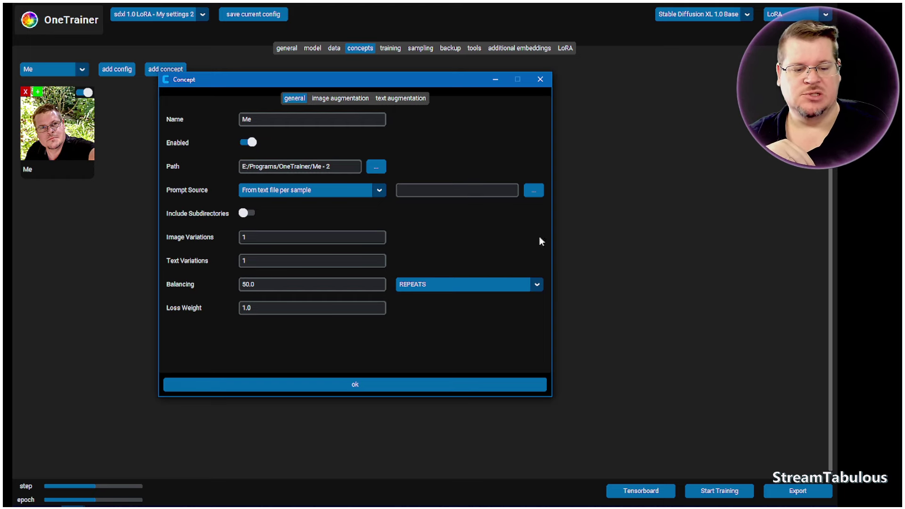
{"action": "left_click", "coordinate": [340, 98]}
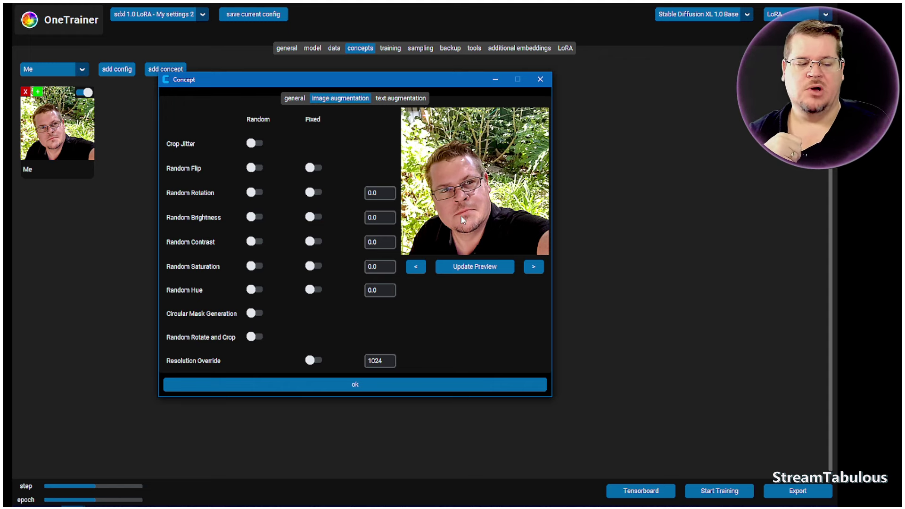
{"action": "left_click", "coordinate": [536, 273]}
{"action": "left_click", "coordinate": [536, 273]}
{"action": "left_click", "coordinate": [535, 273]}
{"action": "left_click", "coordinate": [535, 273]}
{"action": "left_click", "coordinate": [535, 274]}
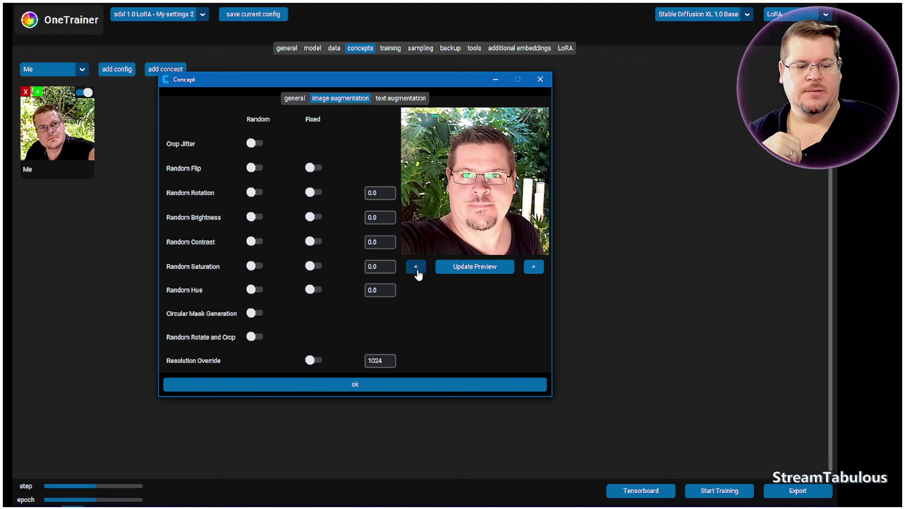
{"action": "left_click", "coordinate": [417, 274]}
{"action": "left_click", "coordinate": [415, 273]}
{"action": "left_click", "coordinate": [535, 272]}
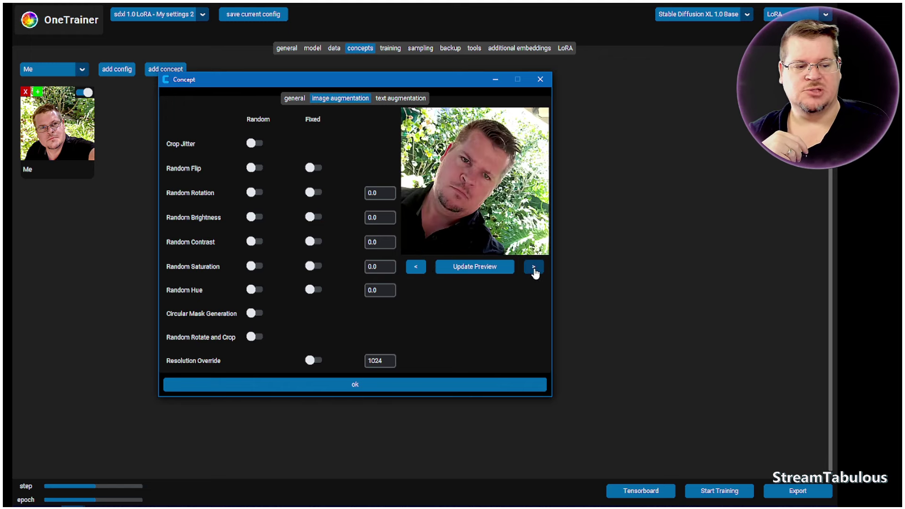
{"action": "left_click", "coordinate": [534, 273]}
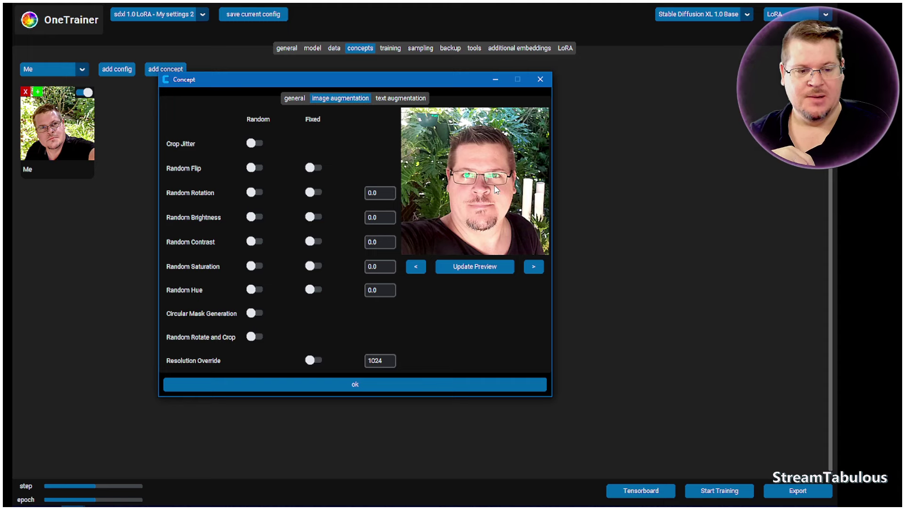
{"action": "left_click", "coordinate": [542, 81]}
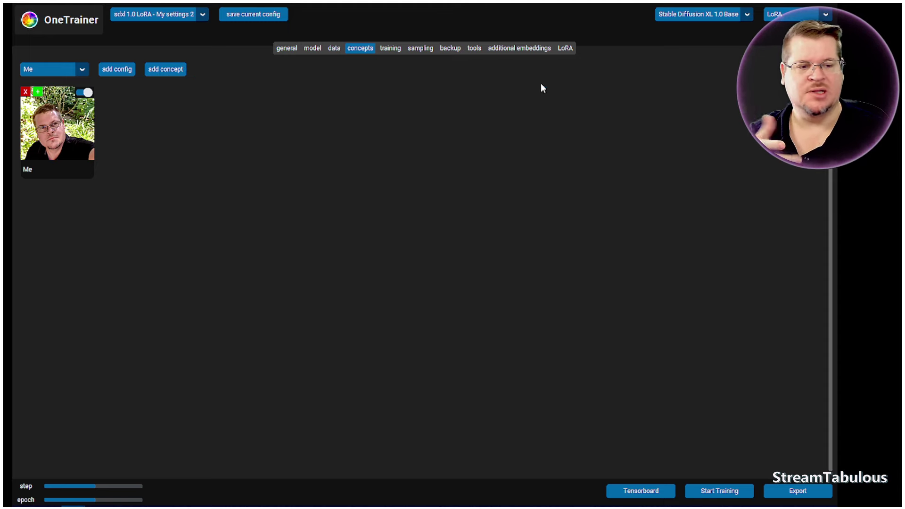
Set the number of training epochs to 10
{"action": "left_click", "coordinate": [390, 49]}
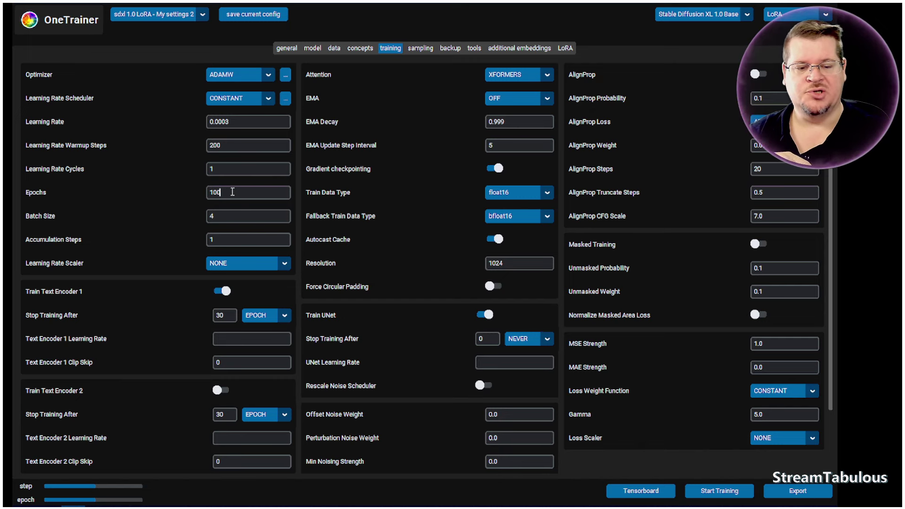
{"action": "left_click_drag", "start_coordinate": [231, 194], "coordinate": [169, 191]}
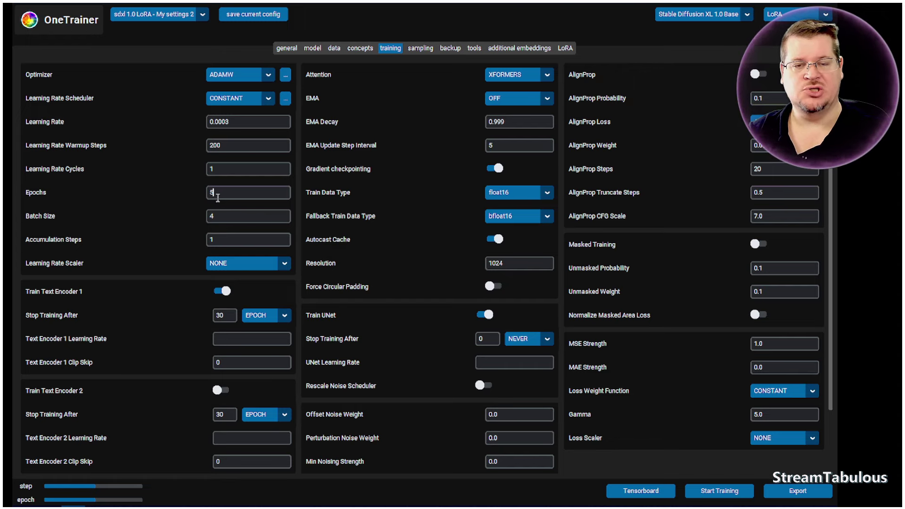
{"action": "left_click_drag", "start_coordinate": [220, 192], "coordinate": [175, 193]}
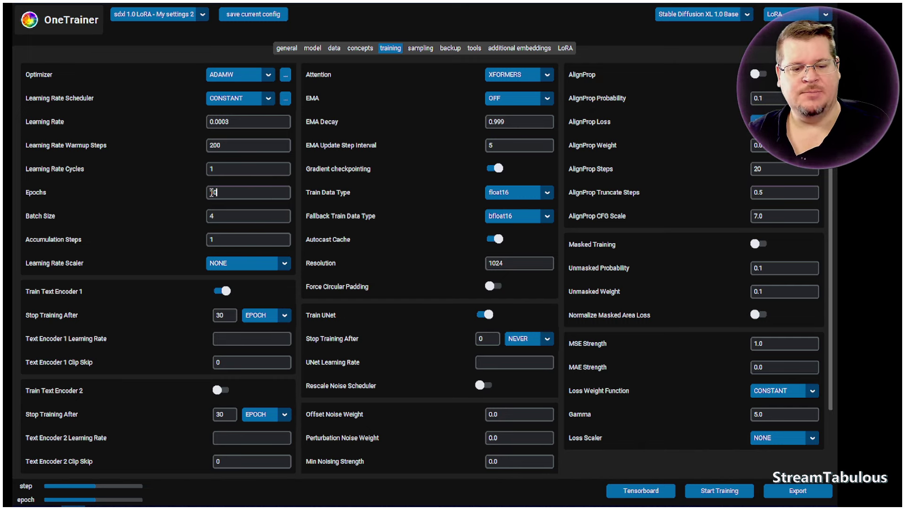
Try a training batch size of 2 and restore it to 4
{"action": "left_click", "coordinate": [223, 218]}
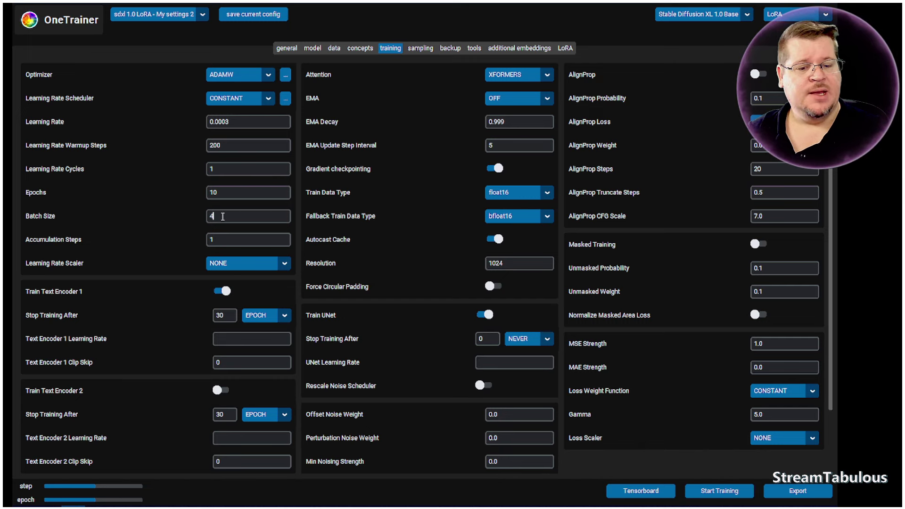
{"action": "left_click_drag", "start_coordinate": [225, 216], "coordinate": [207, 216]}
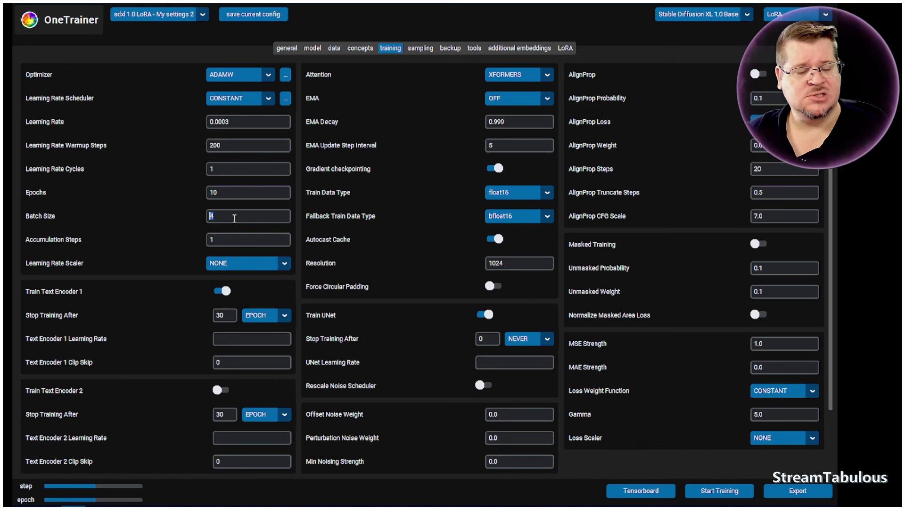
{"action": "type", "text": "2"}
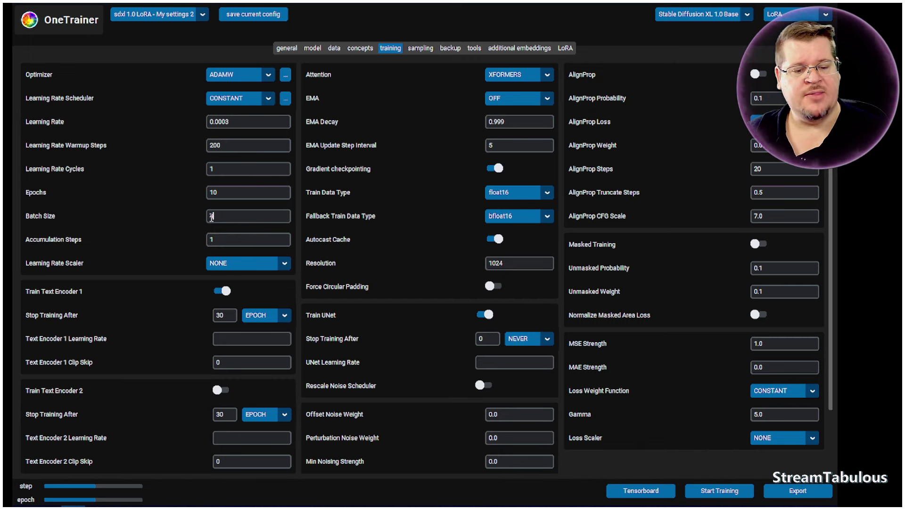
{"action": "key", "text": "BackSpace"}
{"action": "type", "text": "4"}
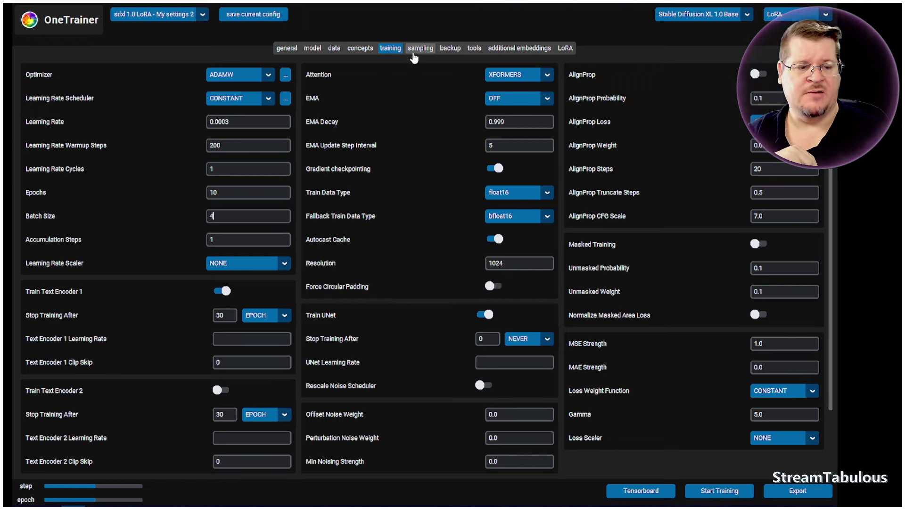
{"action": "left_click", "coordinate": [229, 192]}
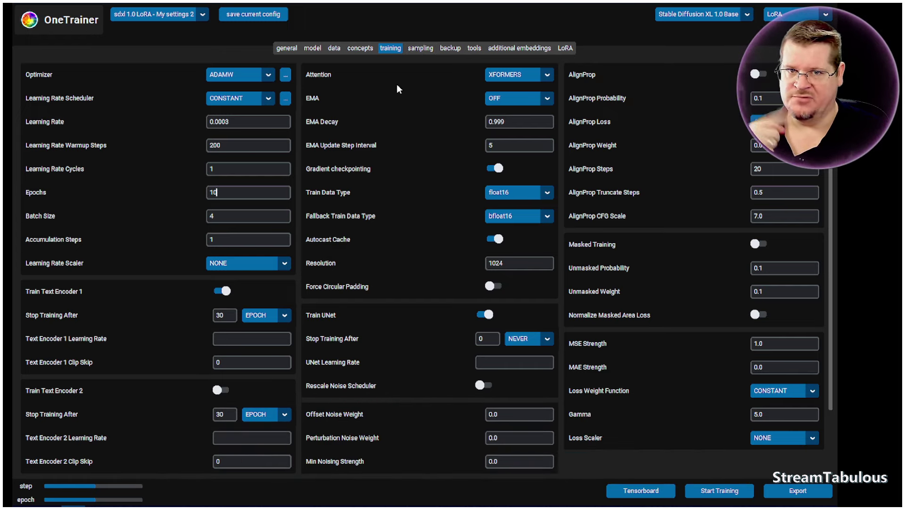
Check the sampling settings and set the backup interval to 2 epochs
{"action": "left_click", "coordinate": [426, 55]}
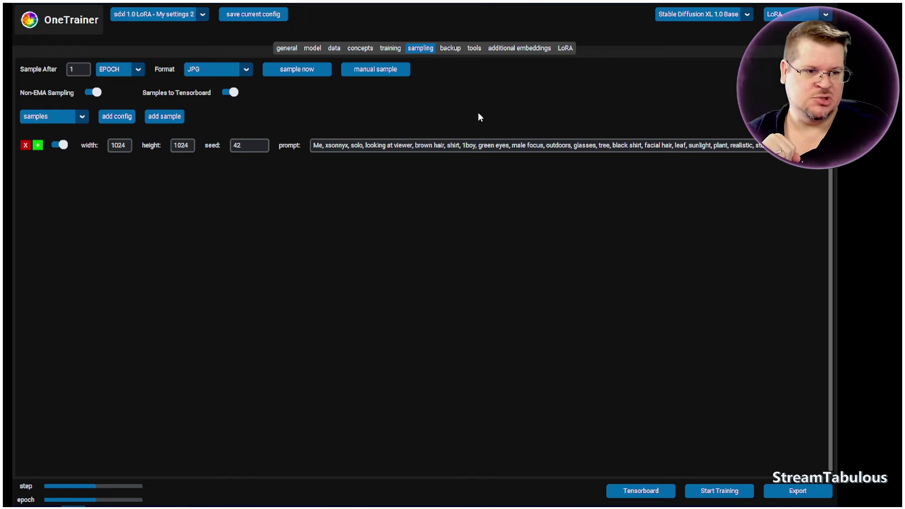
{"action": "left_click", "coordinate": [450, 49]}
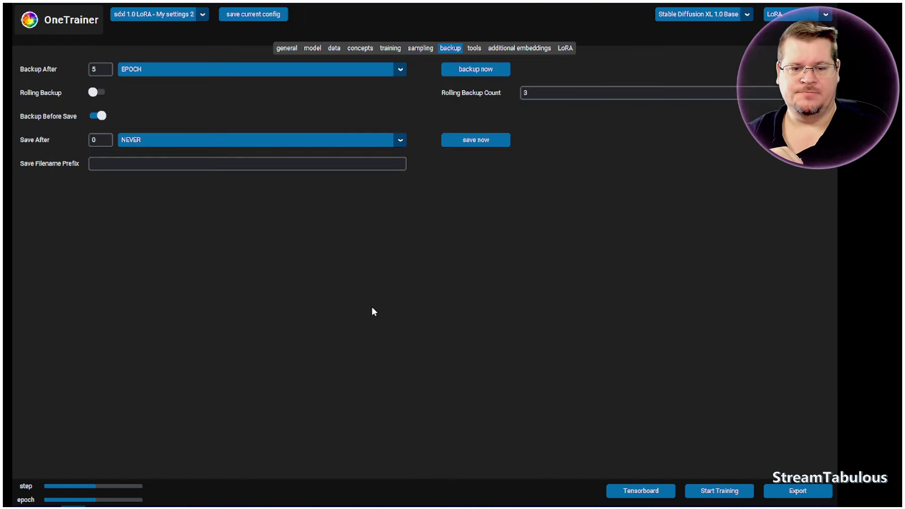
{"action": "double_click", "coordinate": [94, 70]}
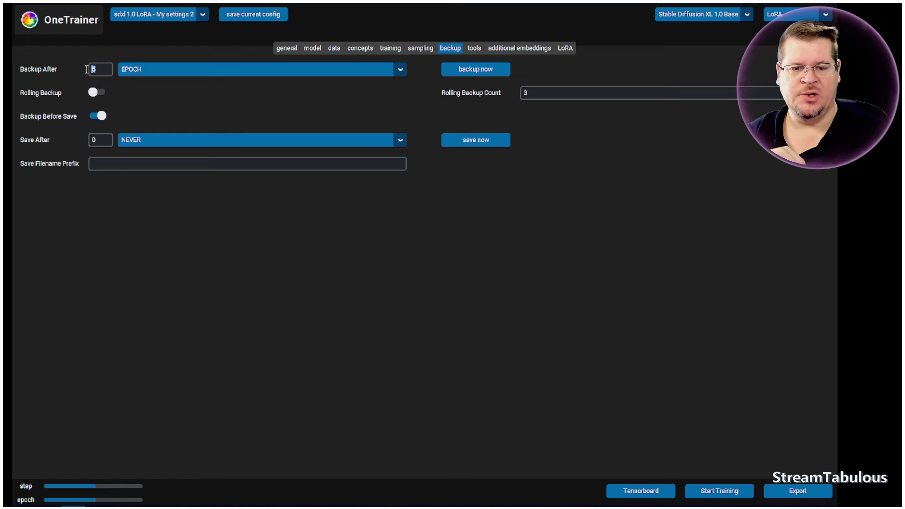
{"action": "type", "text": "2"}
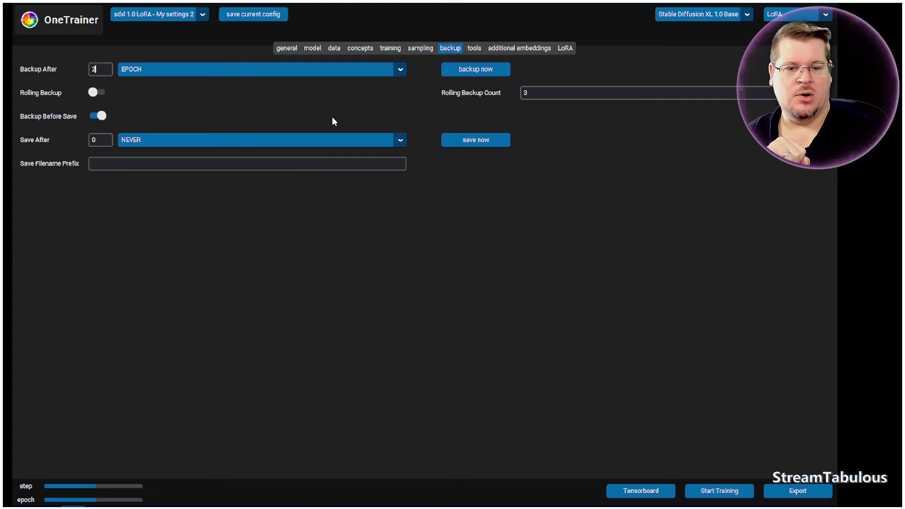
Recheck the Me concept's general settings and review the training, sampling, backup, tools and additional embeddings settings
{"action": "left_click", "coordinate": [362, 49]}
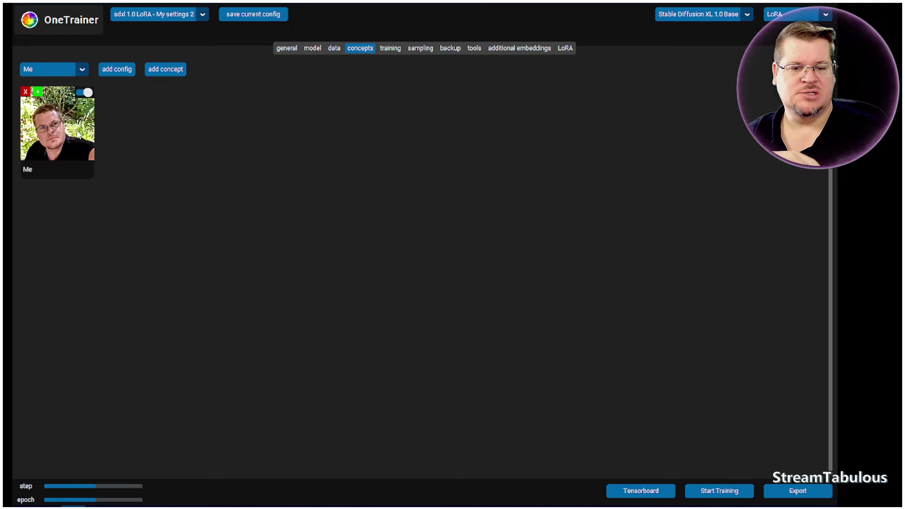
{"action": "left_click_drag", "start_coordinate": [0, 188], "coordinate": [327, 129]}
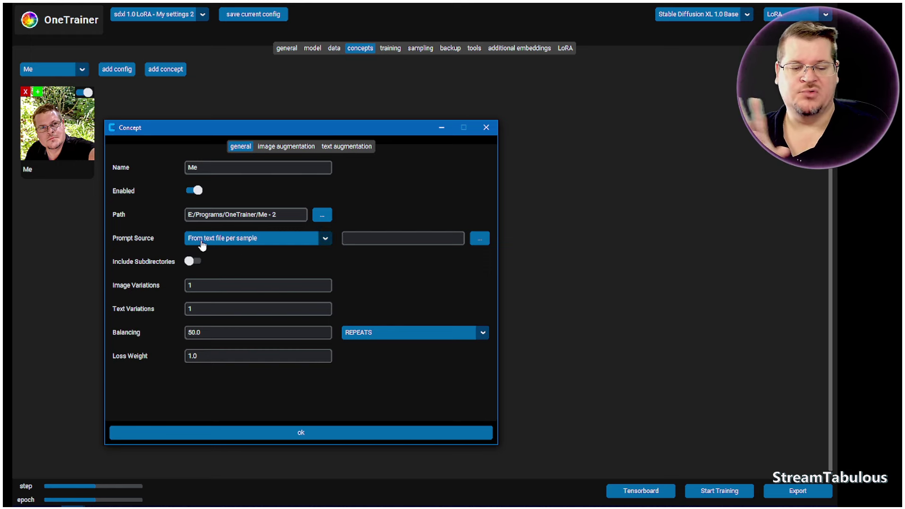
{"action": "left_click", "coordinate": [489, 133]}
{"action": "left_click", "coordinate": [396, 56]}
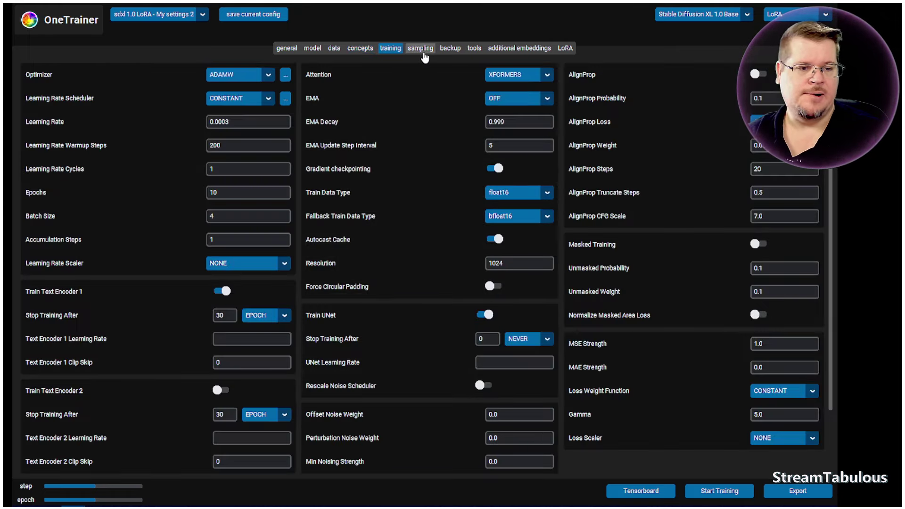
{"action": "left_click", "coordinate": [424, 55]}
{"action": "left_click", "coordinate": [452, 54]}
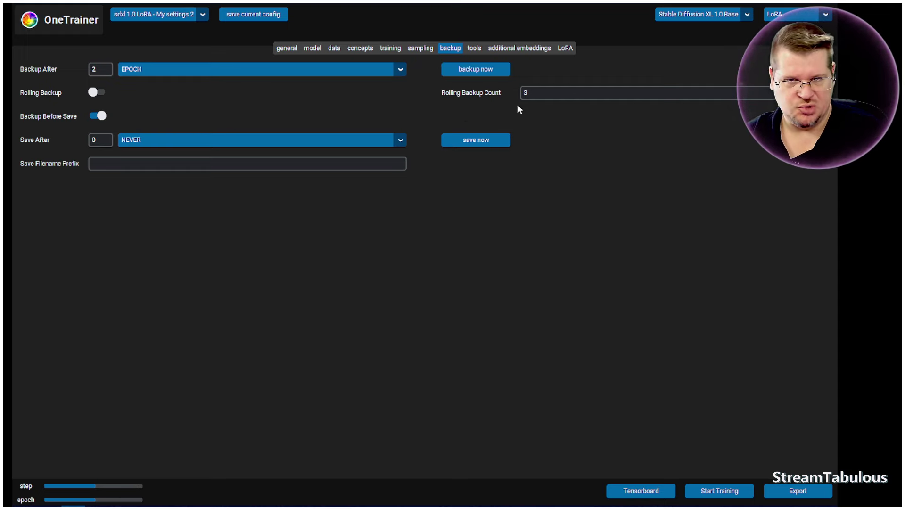
{"action": "left_click", "coordinate": [474, 49]}
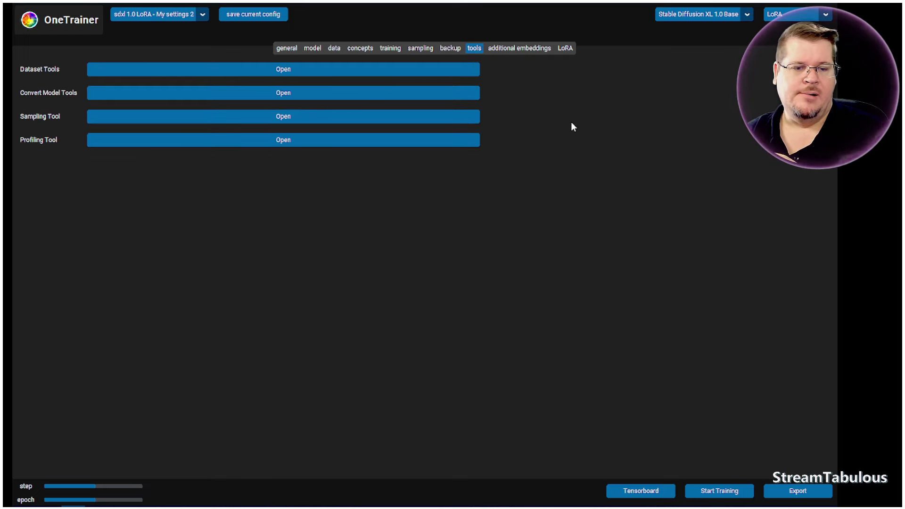
{"action": "left_click", "coordinate": [515, 55]}
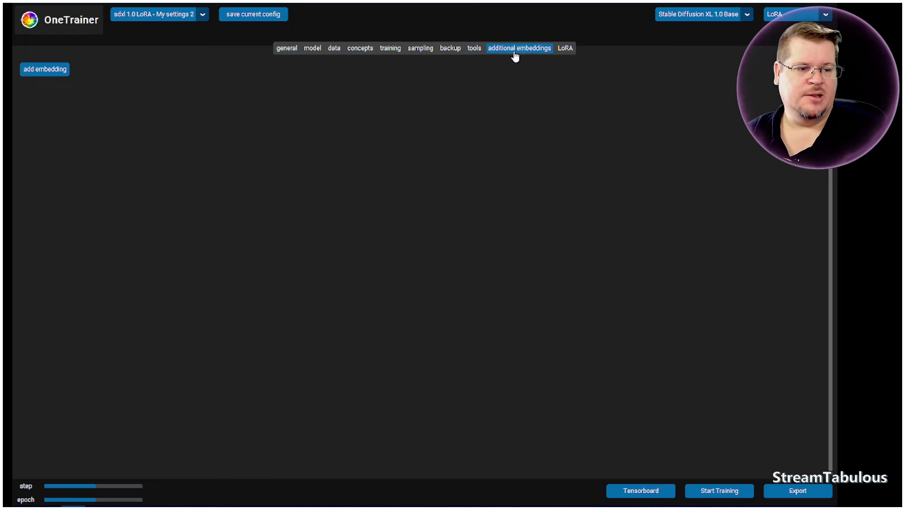
Review the LoRA settings and close OneTrainer
{"action": "left_click", "coordinate": [568, 53]}
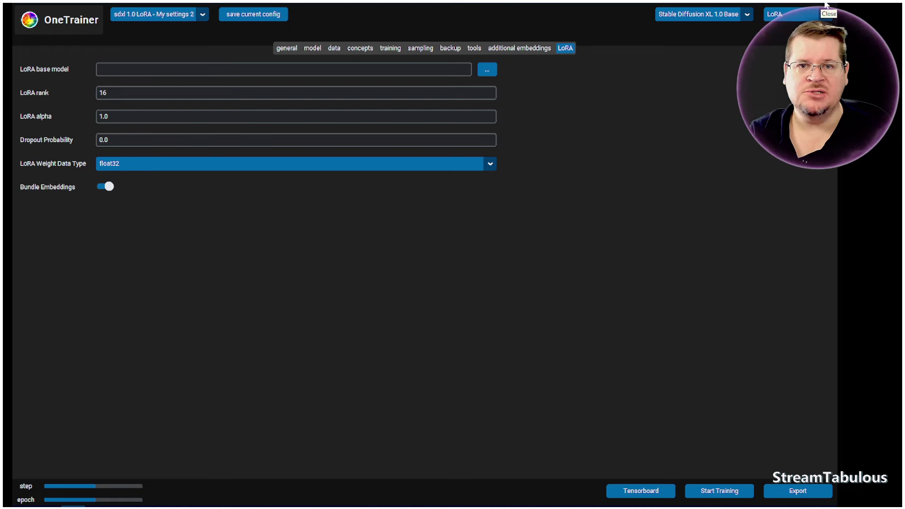
{"action": "left_click", "coordinate": [825, 2]}
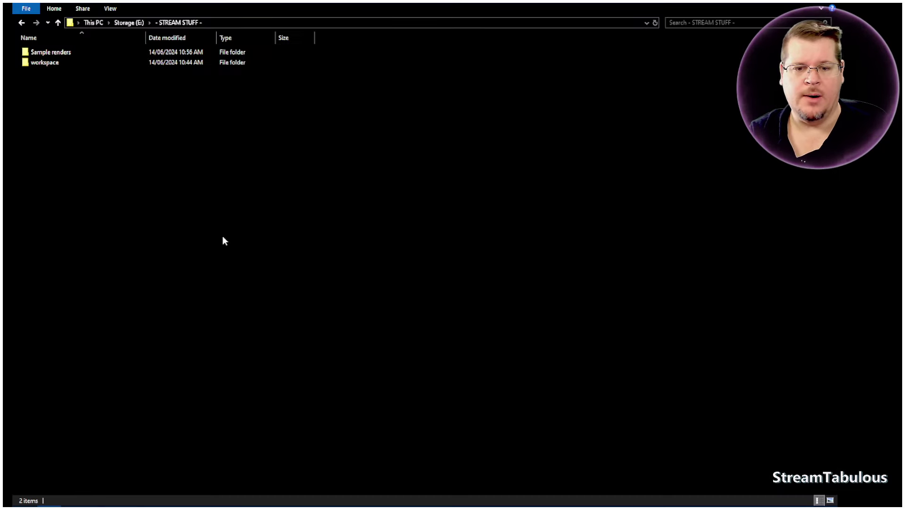
In File Explorer, locate lora.safetensors in the lora folder of workspace\run\backup\2024-06-13_20-17-14-backup-685-5-0
{"action": "double_click", "coordinate": [51, 68]}
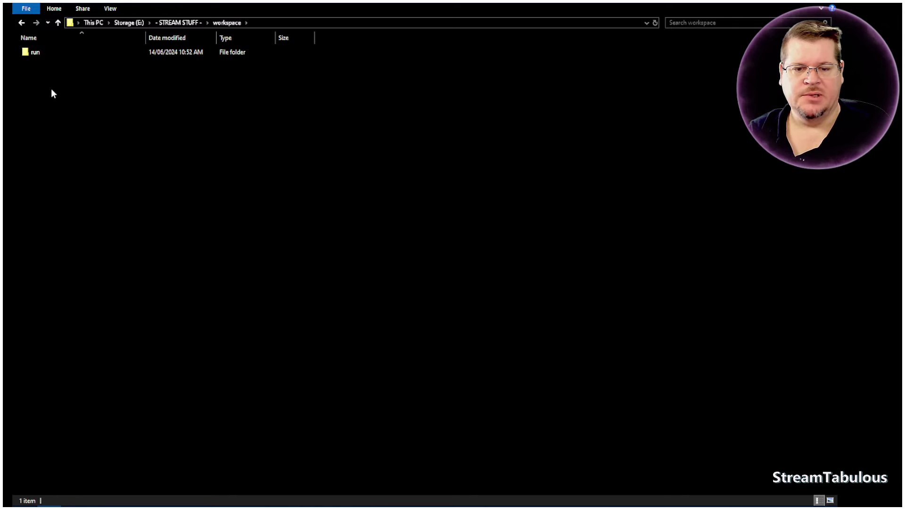
{"action": "double_click", "coordinate": [34, 52]}
{"action": "left_click", "coordinate": [49, 53]}
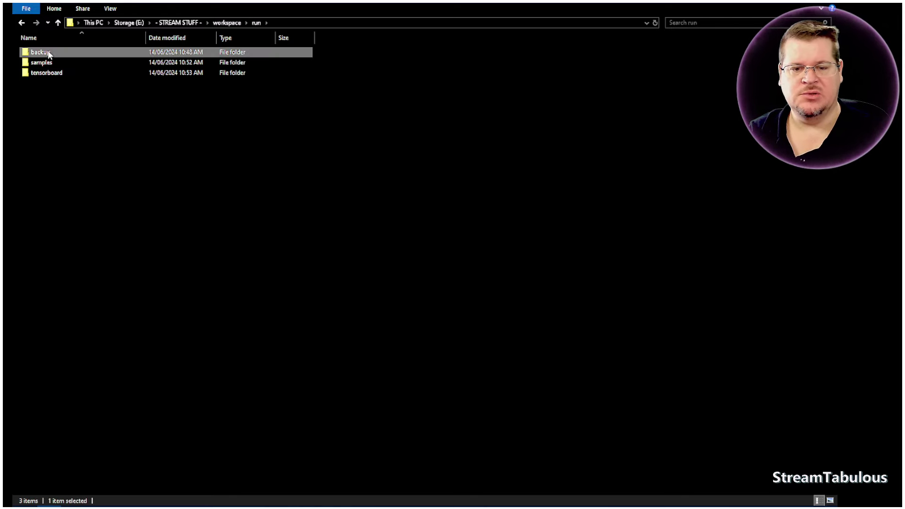
{"action": "double_click", "coordinate": [49, 54]}
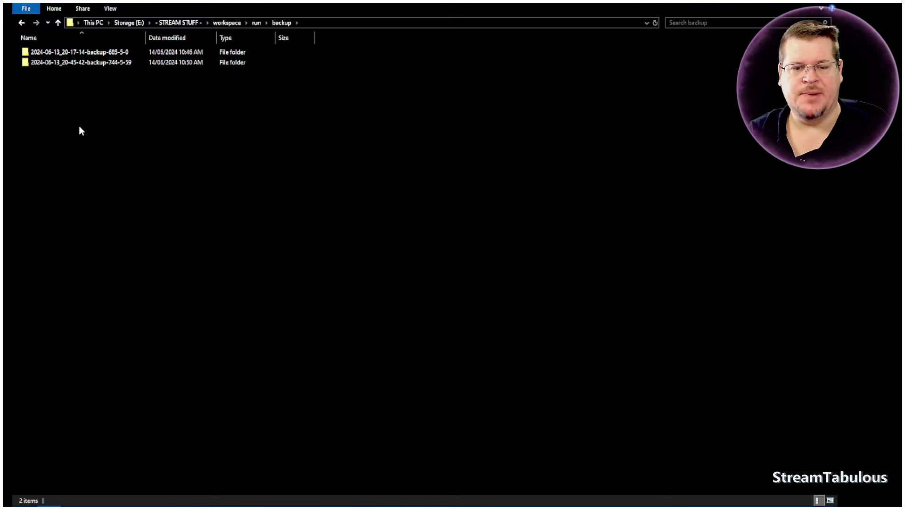
{"action": "double_click", "coordinate": [108, 55]}
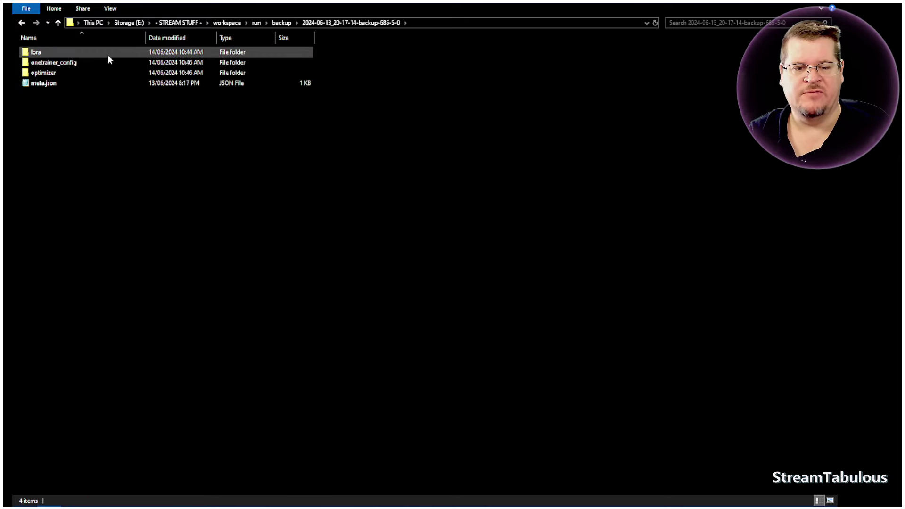
{"action": "double_click", "coordinate": [49, 54]}
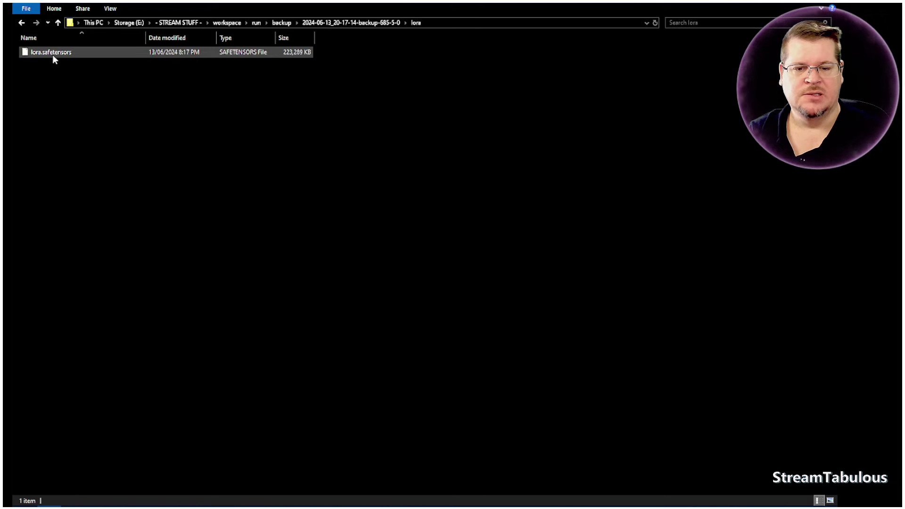
{"action": "left_click", "coordinate": [94, 56]}
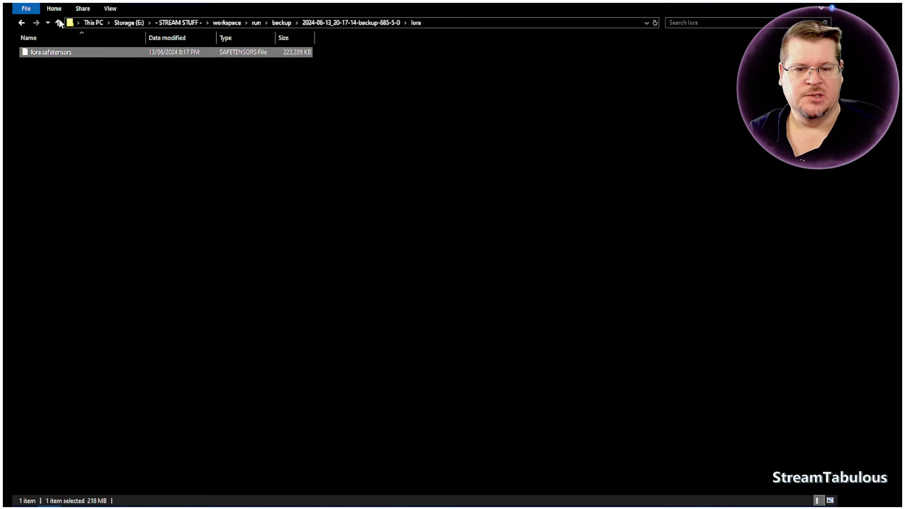
Check the optimizer and onetrainer_config folders of this backup and return to the backup folder
{"action": "left_click", "coordinate": [23, 23]}
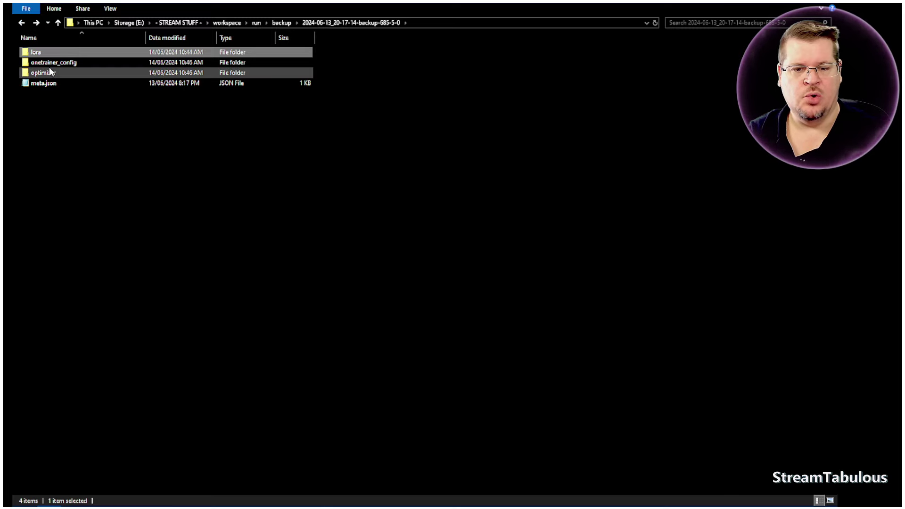
{"action": "double_click", "coordinate": [51, 71]}
{"action": "key", "text": "alt+Left"}
{"action": "double_click", "coordinate": [50, 62]}
{"action": "key", "text": "alt+Left"}
{"action": "left_click", "coordinate": [23, 23]}
Locate lora.safetensors in the 2024-06-13_20-45-42-backup-744-5-59 backup and return to the run folder
{"action": "double_click", "coordinate": [51, 63]}
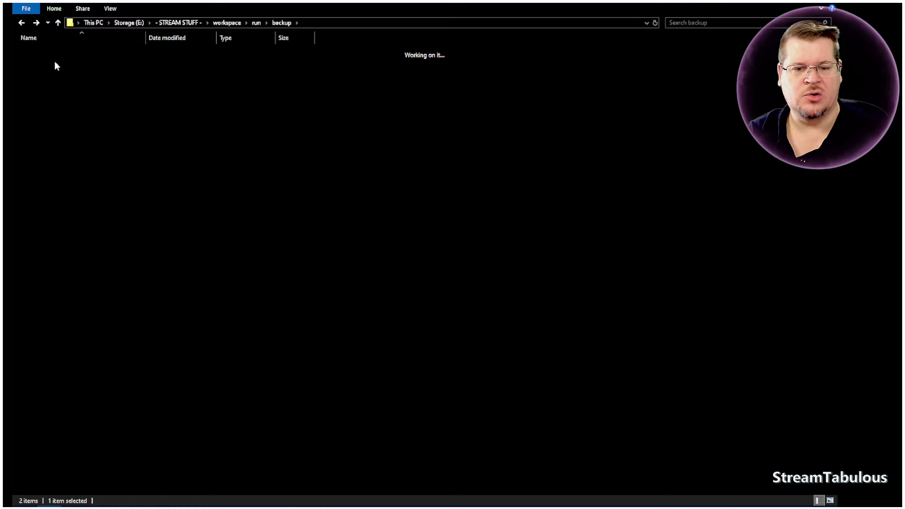
{"action": "left_click", "coordinate": [41, 53]}
{"action": "double_click", "coordinate": [40, 53]}
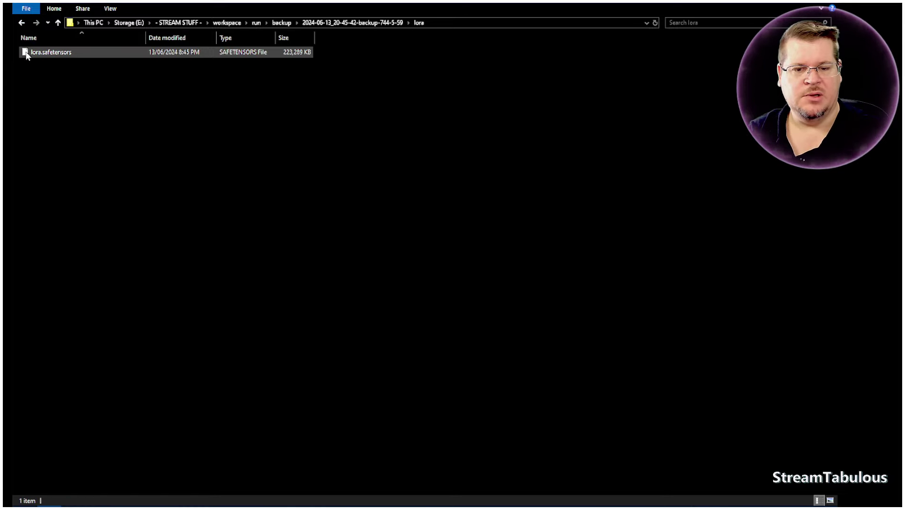
{"action": "left_click", "coordinate": [78, 51]}
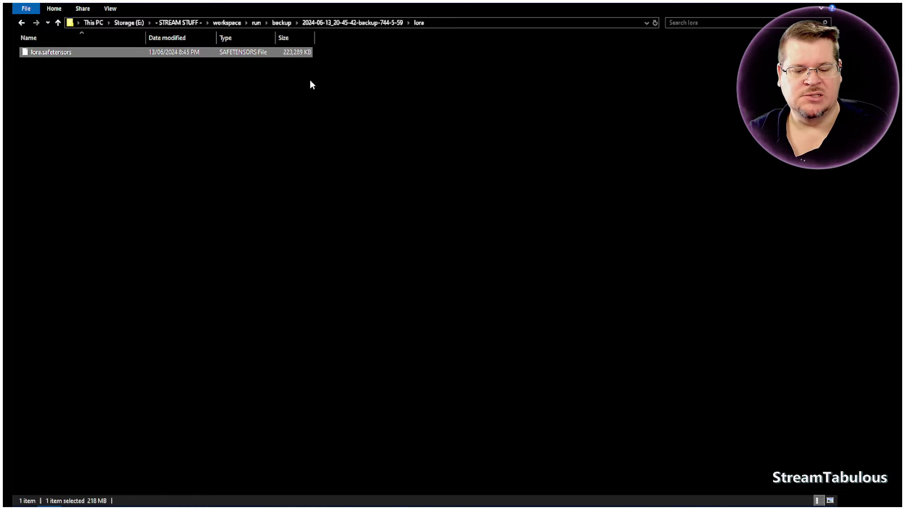
{"action": "left_click", "coordinate": [22, 24]}
{"action": "left_click", "coordinate": [22, 23]}
{"action": "left_click", "coordinate": [22, 23]}
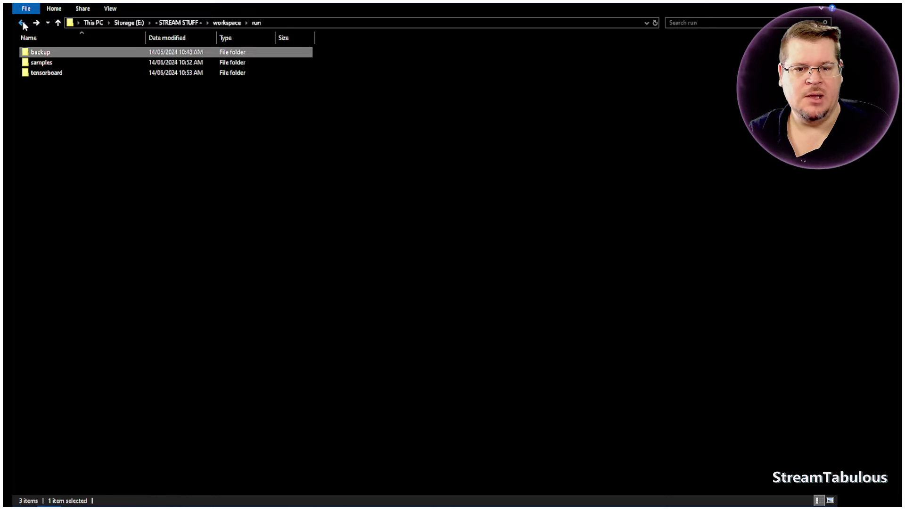
Browse the training sample images in the samples folder "0 - Me solo looking at viewer brown", starting from the first, and close the viewer
{"action": "double_click", "coordinate": [42, 62]}
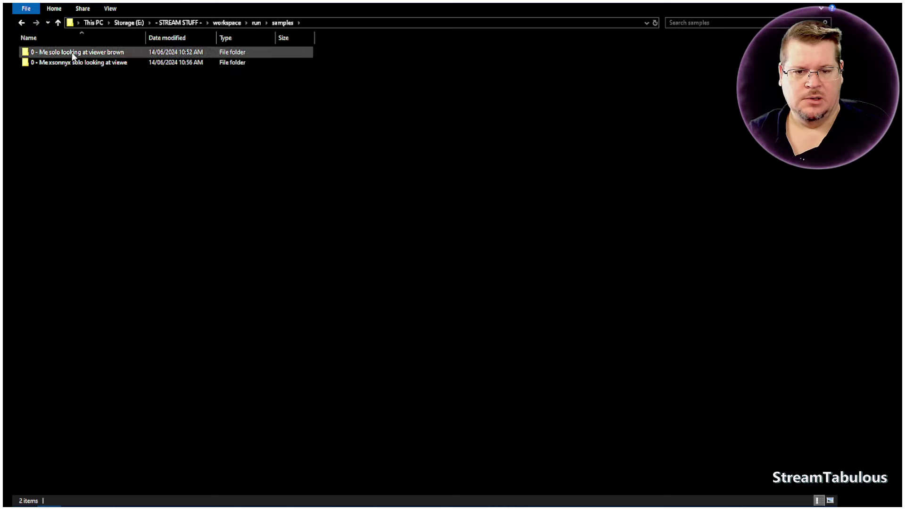
{"action": "double_click", "coordinate": [73, 53]}
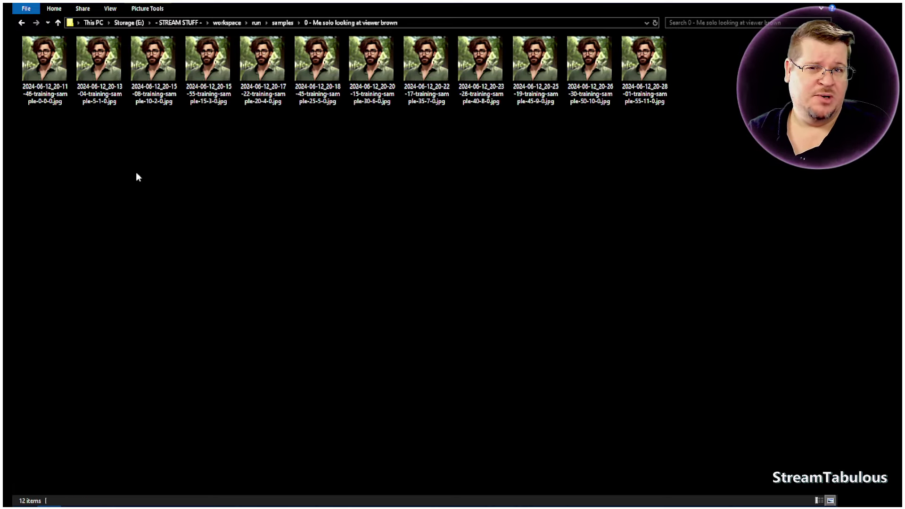
{"action": "double_click", "coordinate": [59, 65]}
{"action": "key", "text": "Right"}
{"action": "key", "text": "Right"}
{"action": "key", "text": "Right"}
{"action": "key", "text": "Right"}
{"action": "key", "text": "Right"}
{"action": "key", "text": "Right"}
{"action": "key", "text": "Right"}
{"action": "key", "text": "Right"}
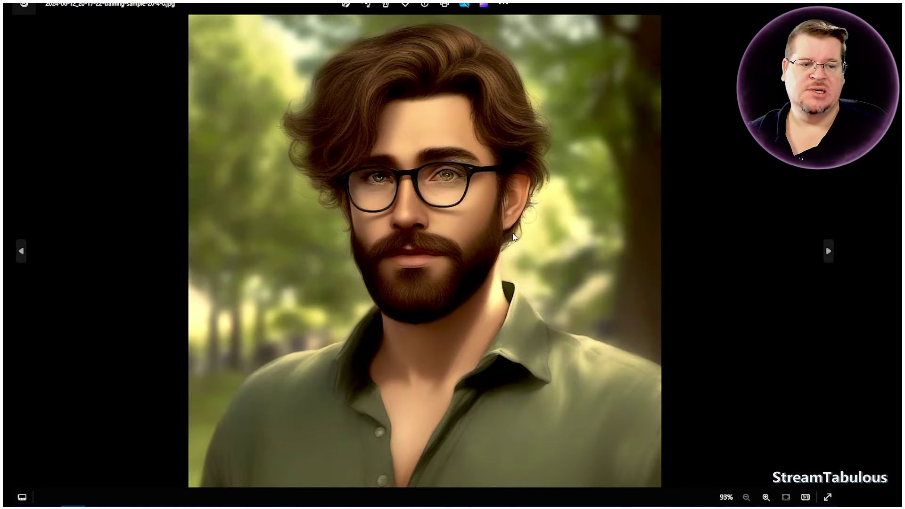
{"action": "key", "text": "Right"}
{"action": "key", "text": "Right"}
{"action": "key", "text": "Right"}
{"action": "left_click", "coordinate": [832, 4]}
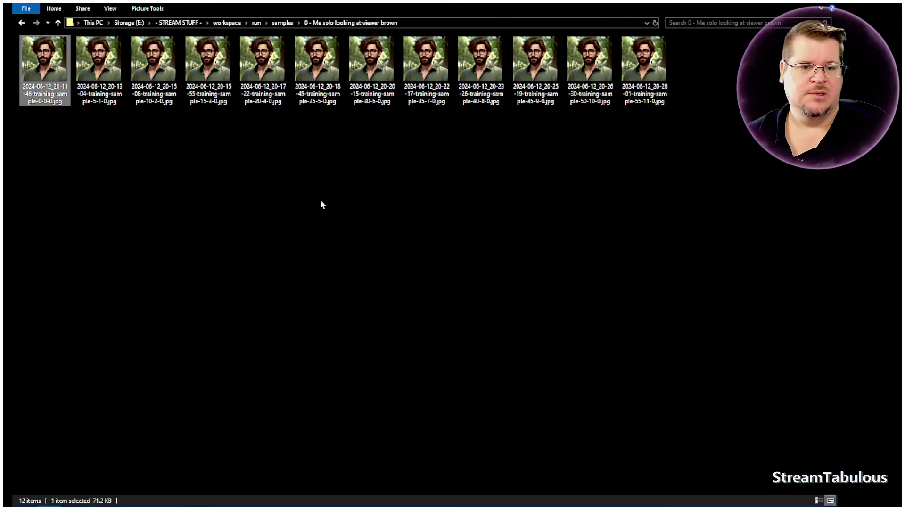
Open the other training samples folder and compare its images in order, starting with the epoch 0 sample
{"action": "key", "text": "BackSpace"}
{"action": "double_click", "coordinate": [103, 67]}
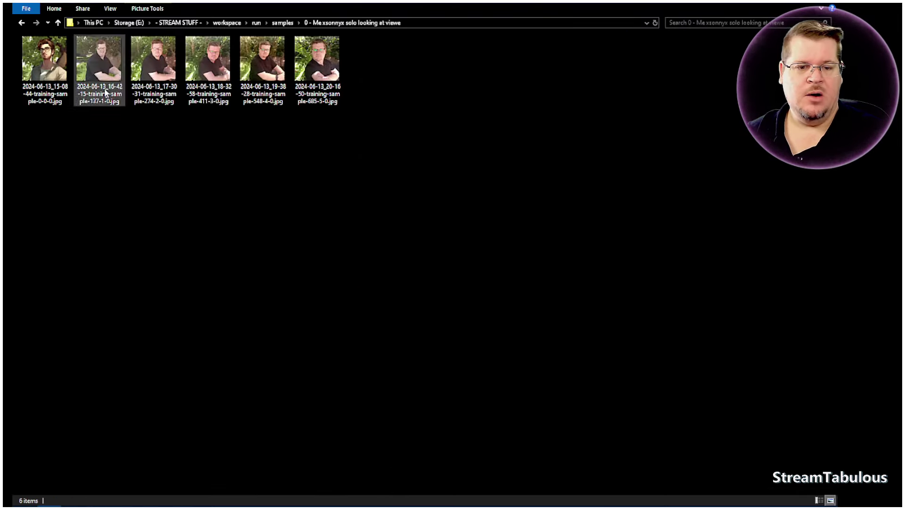
{"action": "double_click", "coordinate": [47, 64]}
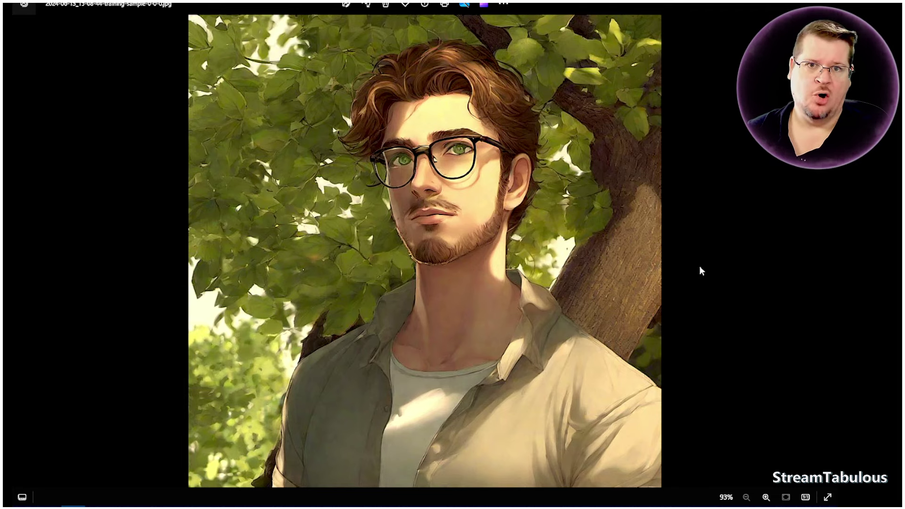
{"action": "key", "text": "Right"}
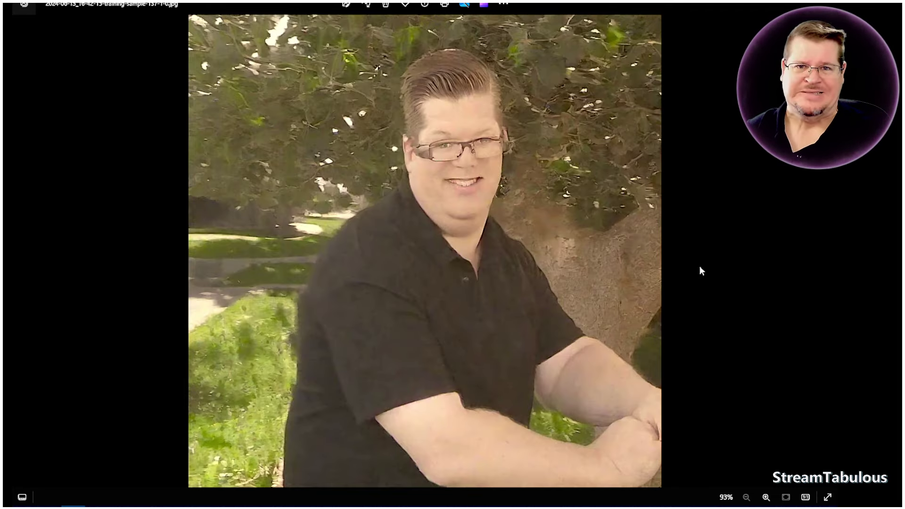